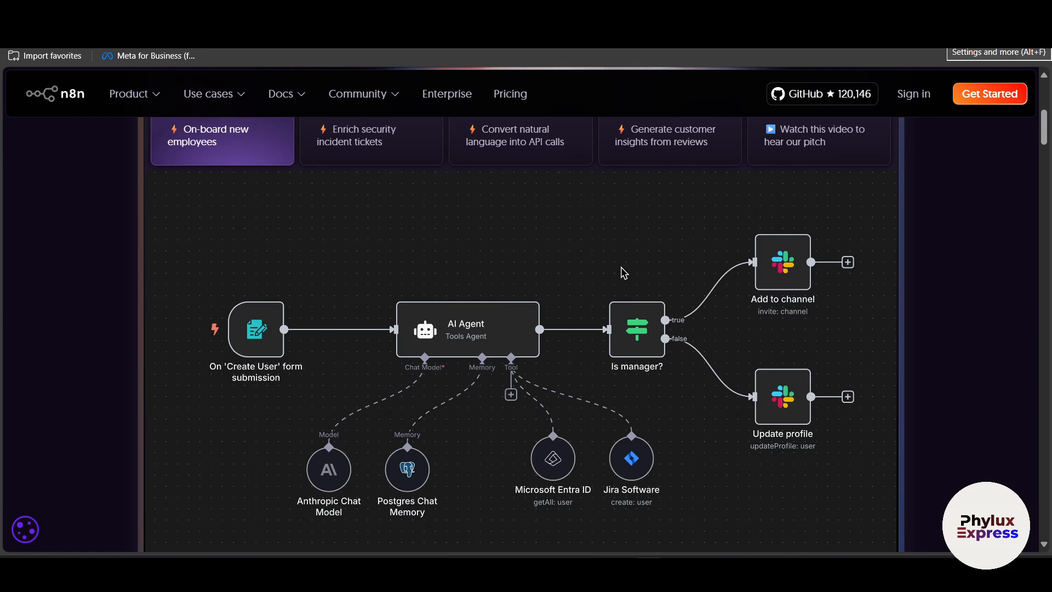
{"action": "scroll", "coordinate": [624, 272], "scroll_direction": "down", "scroll_amount": 2}
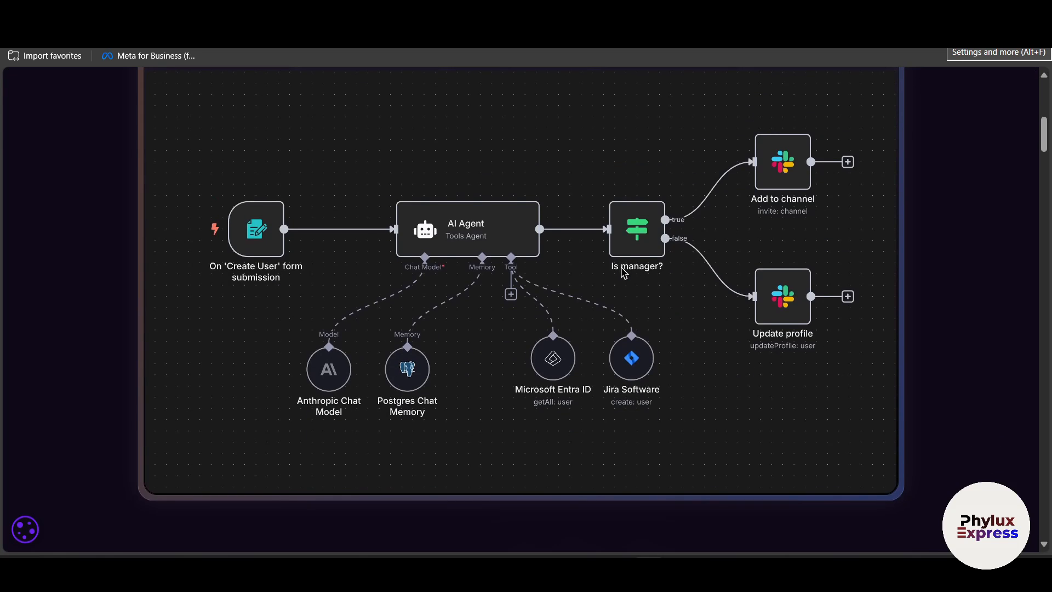
Switch to the SerpApi dashboard, regenerate the account's private API key and copy the new key
{"action": "left_click", "coordinate": [741, 12]}
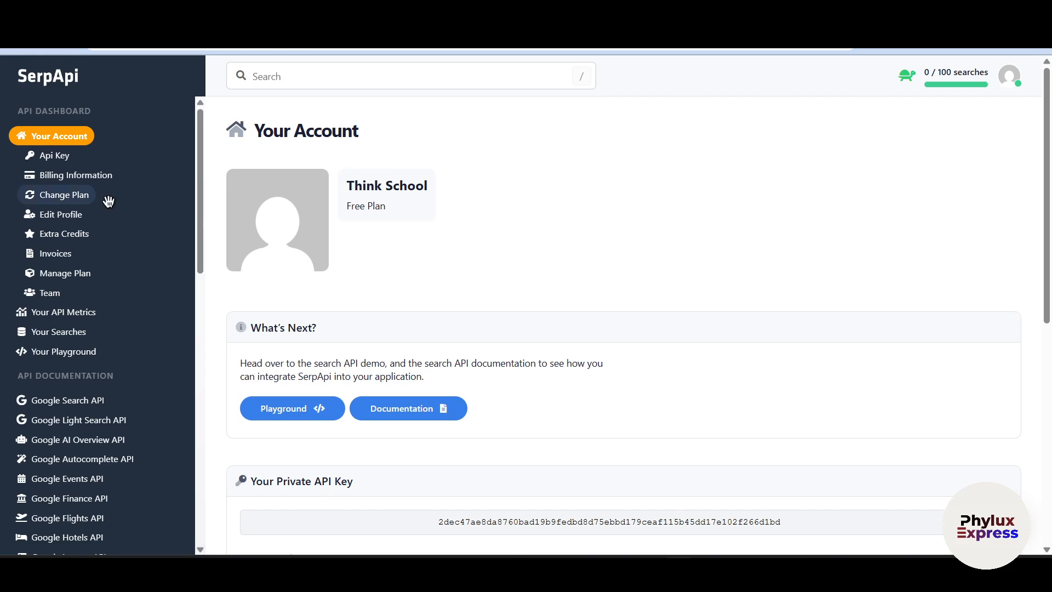
{"action": "left_click", "coordinate": [64, 157]}
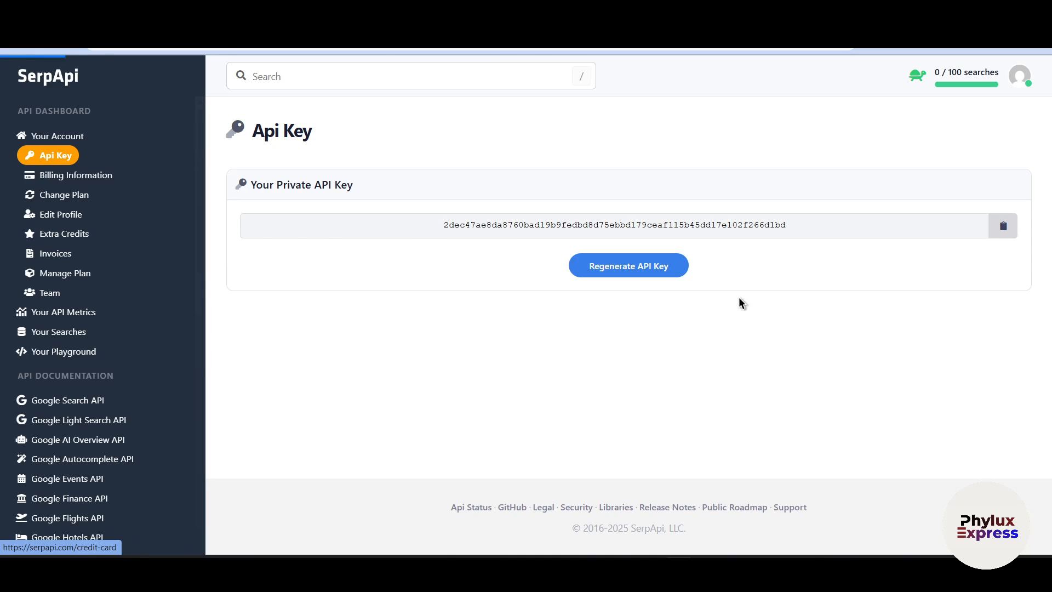
{"action": "left_click", "coordinate": [639, 263]}
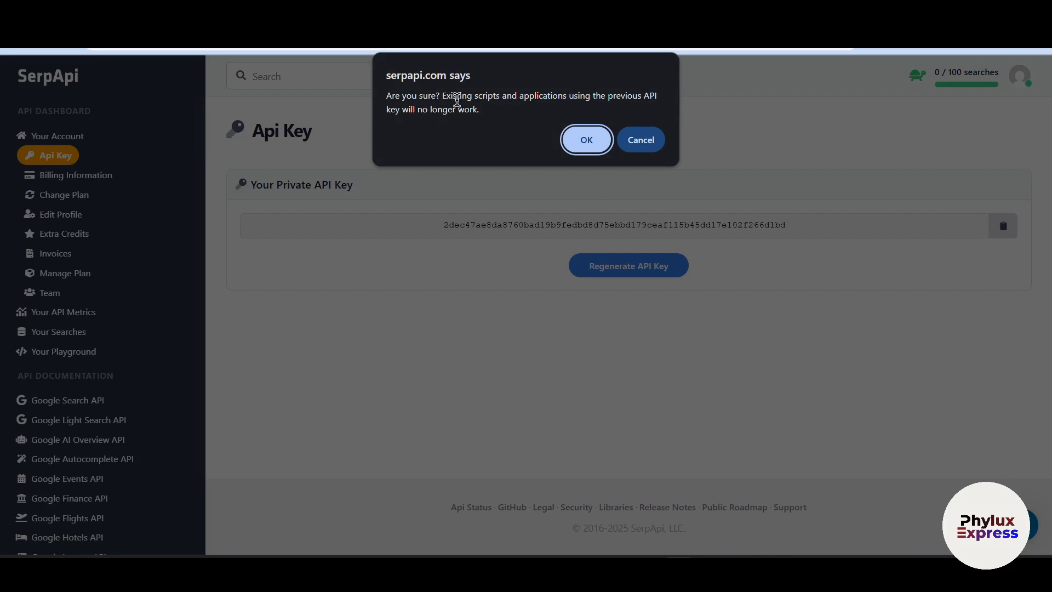
{"action": "left_click", "coordinate": [598, 141]}
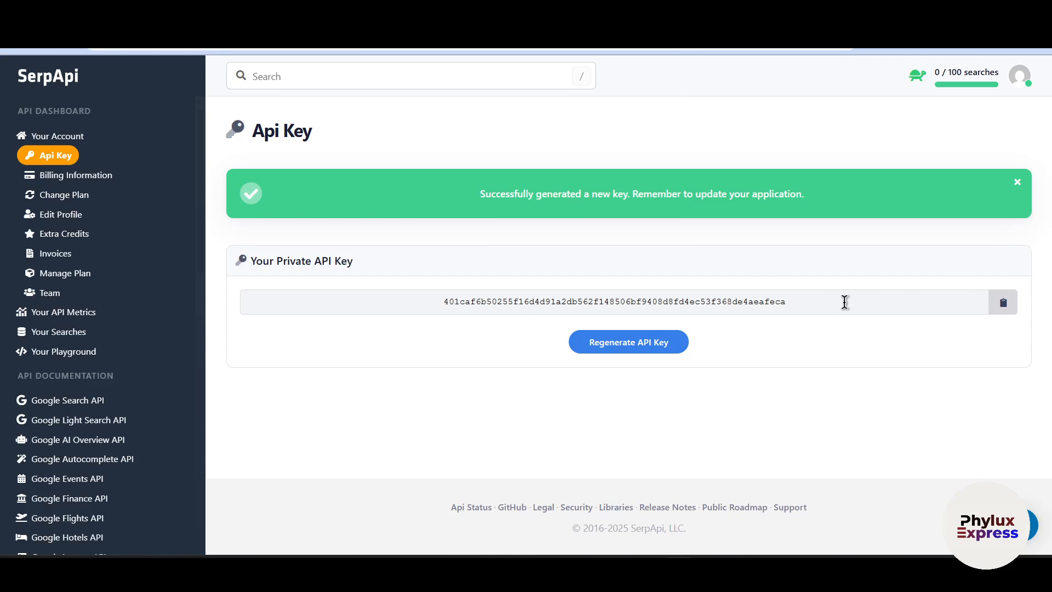
{"action": "left_click_drag", "start_coordinate": [820, 296], "coordinate": [382, 345]}
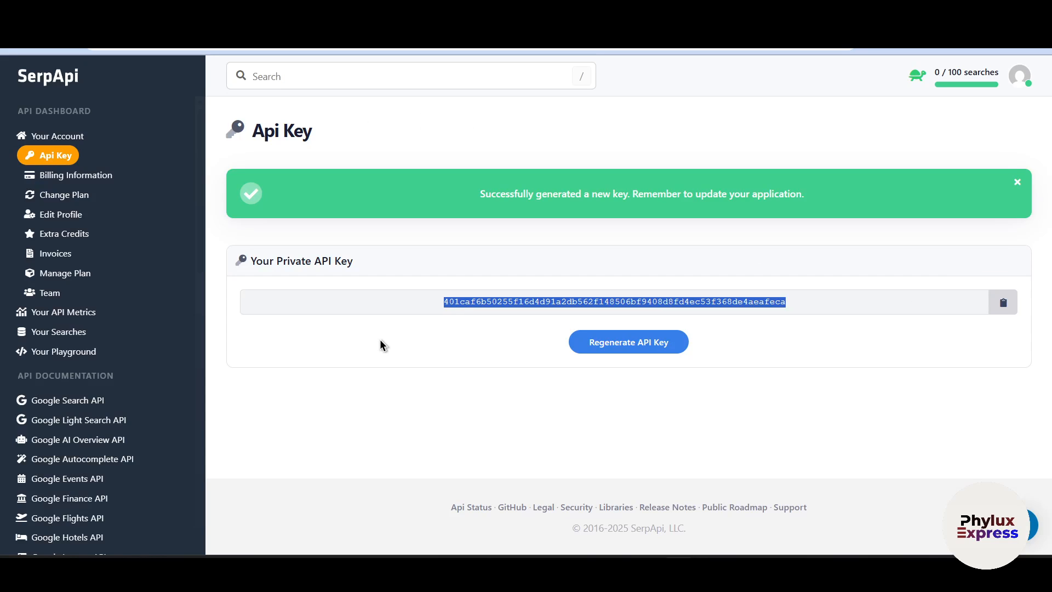
Switch to My workflow 3 in n8n, search the nodes for "serpa" and install the SerpApi Official node
{"action": "left_click", "coordinate": [225, 12]}
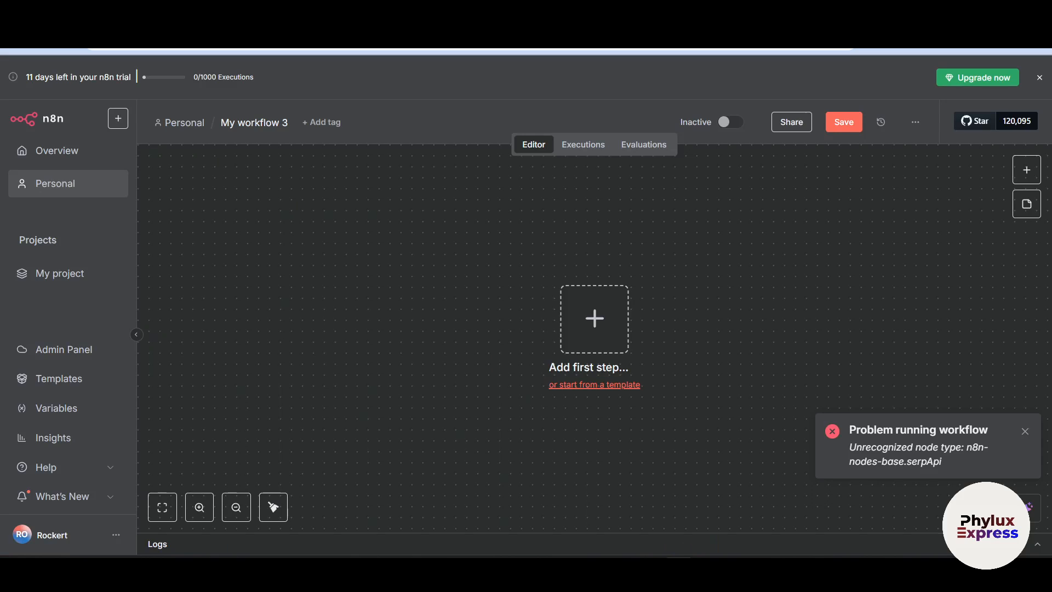
{"action": "scroll", "coordinate": [639, 343], "scroll_direction": "down", "scroll_amount": 1}
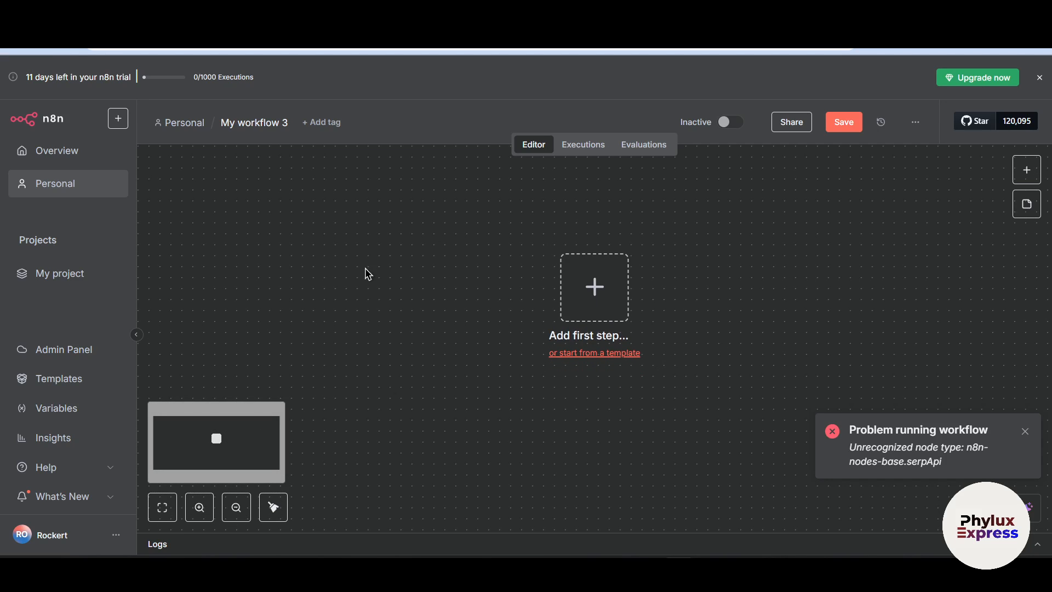
{"action": "left_click", "coordinate": [1026, 170]}
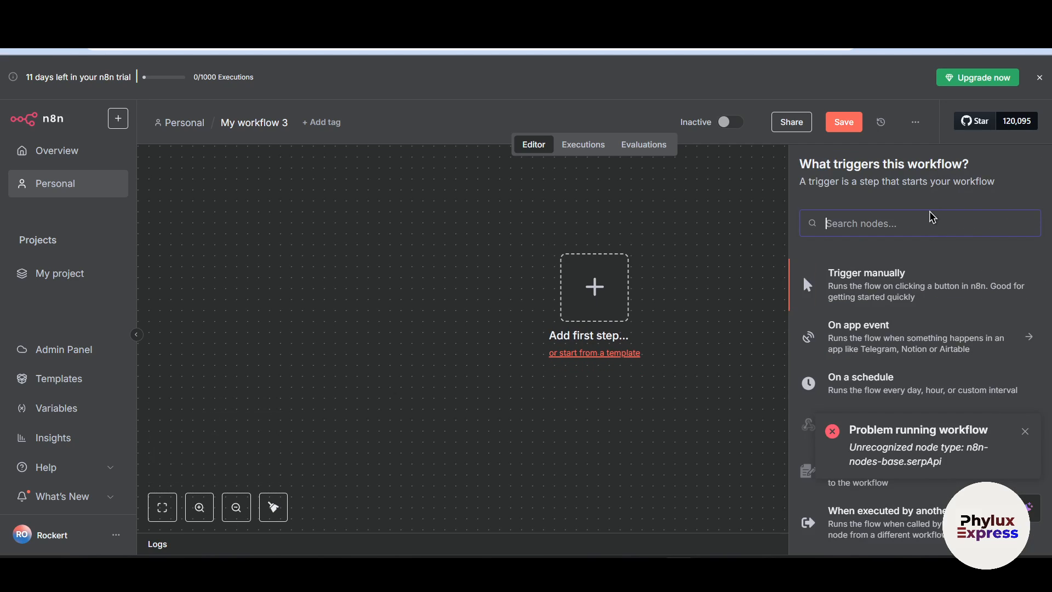
{"action": "type", "text": "serpa"}
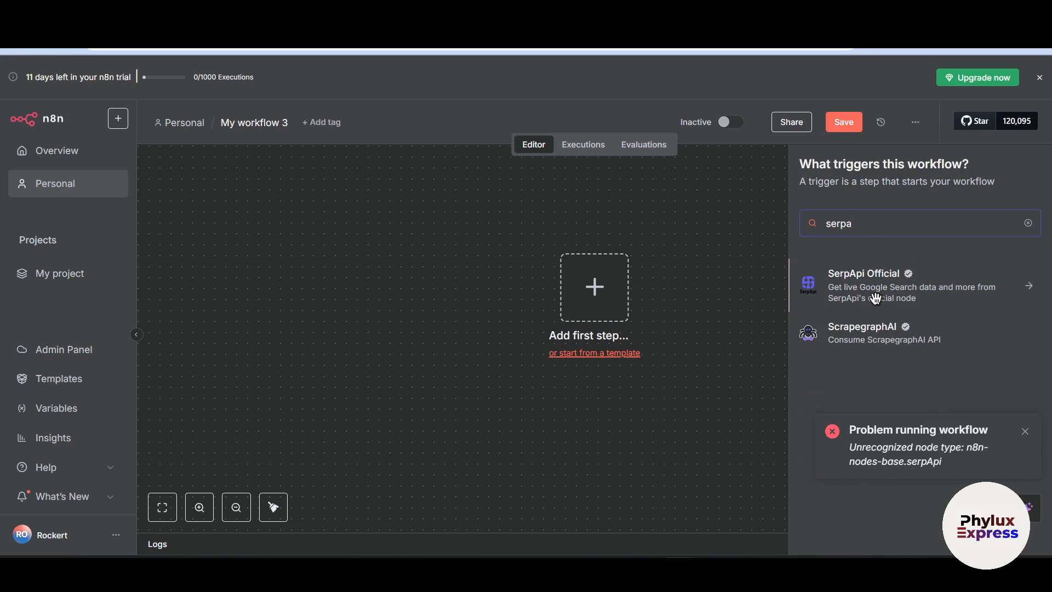
{"action": "left_click", "coordinate": [876, 298]}
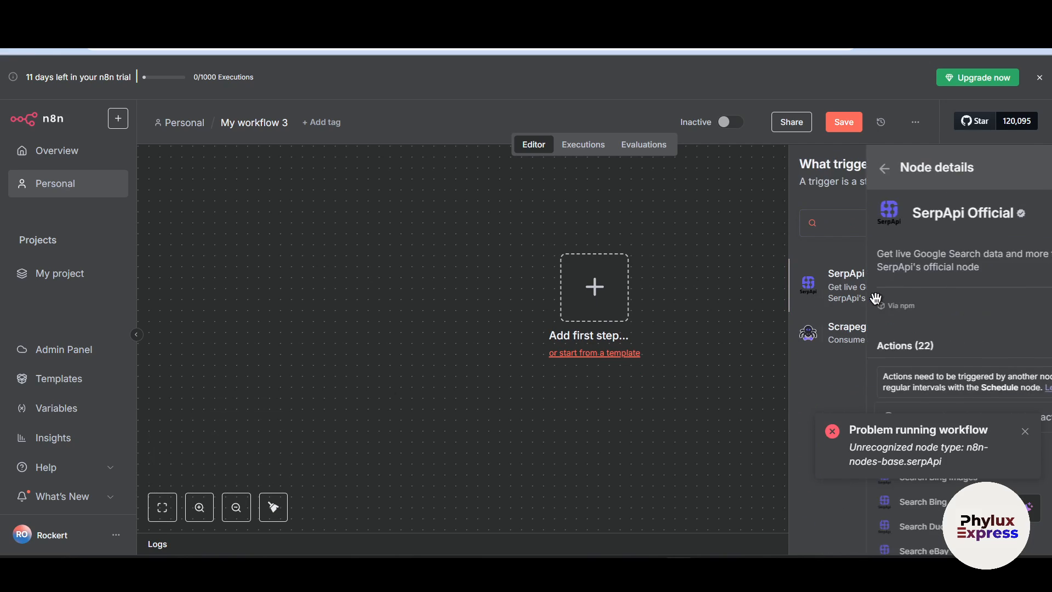
{"action": "left_click", "coordinate": [1025, 431]}
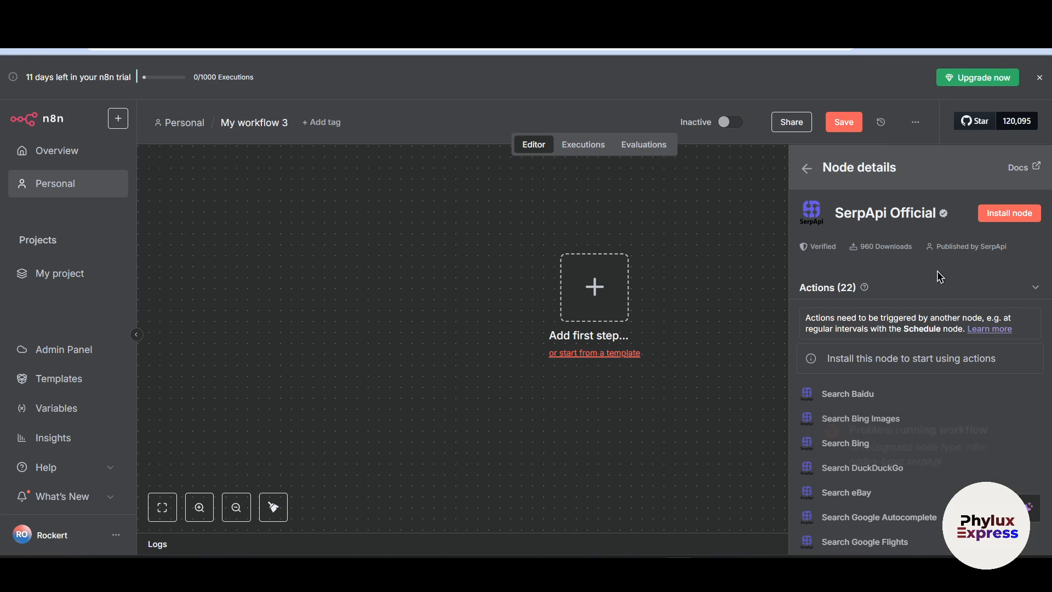
{"action": "left_click", "coordinate": [999, 218]}
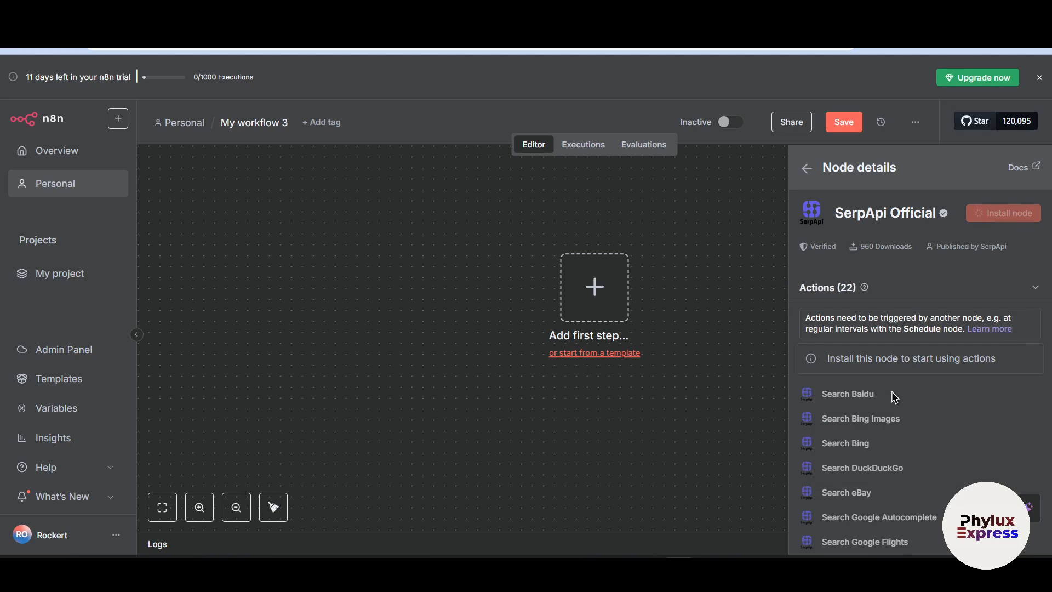
Add the SerpApi node's Search Google Videos action to the workflow
{"action": "scroll", "coordinate": [894, 395], "scroll_direction": "down", "scroll_amount": 2}
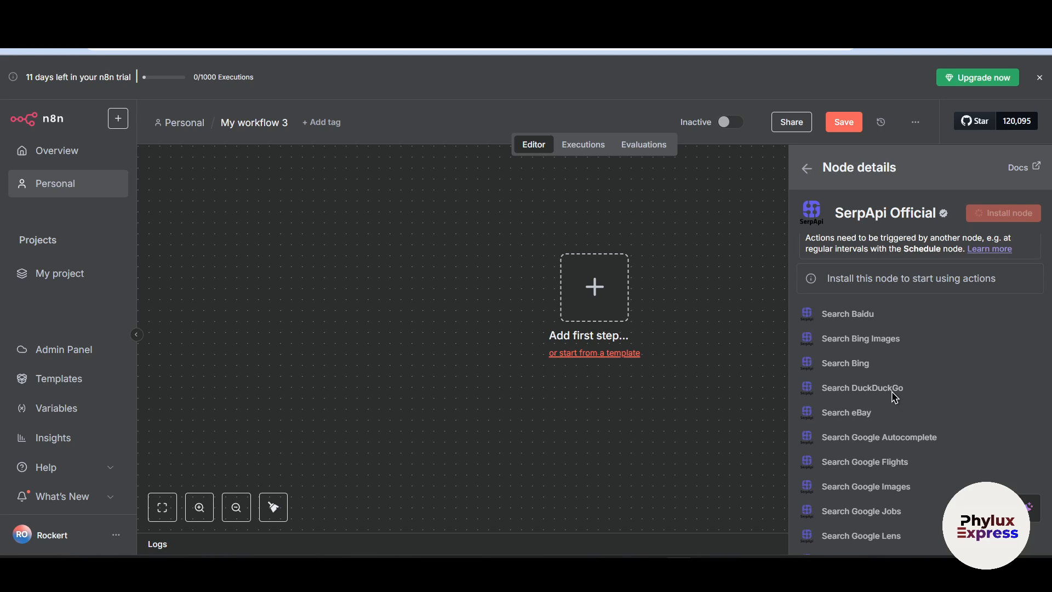
{"action": "scroll", "coordinate": [901, 300], "scroll_direction": "down", "scroll_amount": 4}
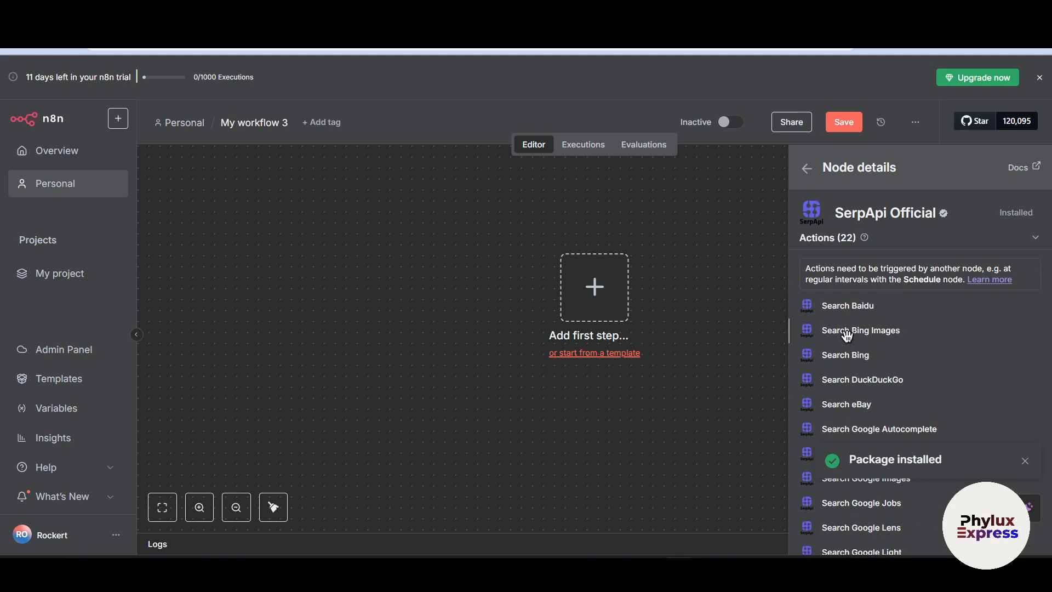
{"action": "scroll", "coordinate": [885, 359], "scroll_direction": "down", "scroll_amount": 1}
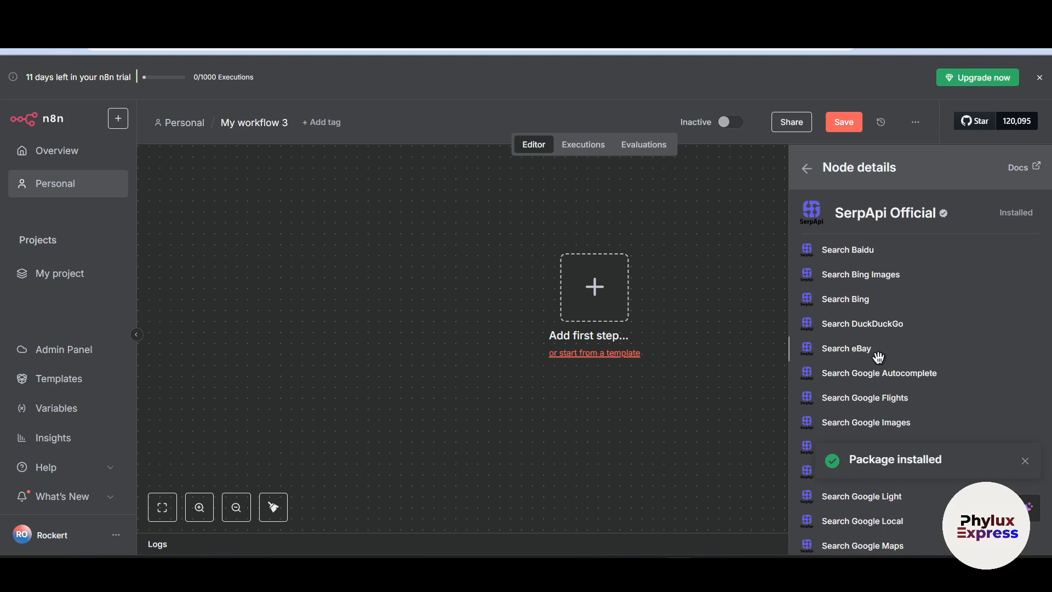
{"action": "scroll", "coordinate": [899, 357], "scroll_direction": "down", "scroll_amount": 3}
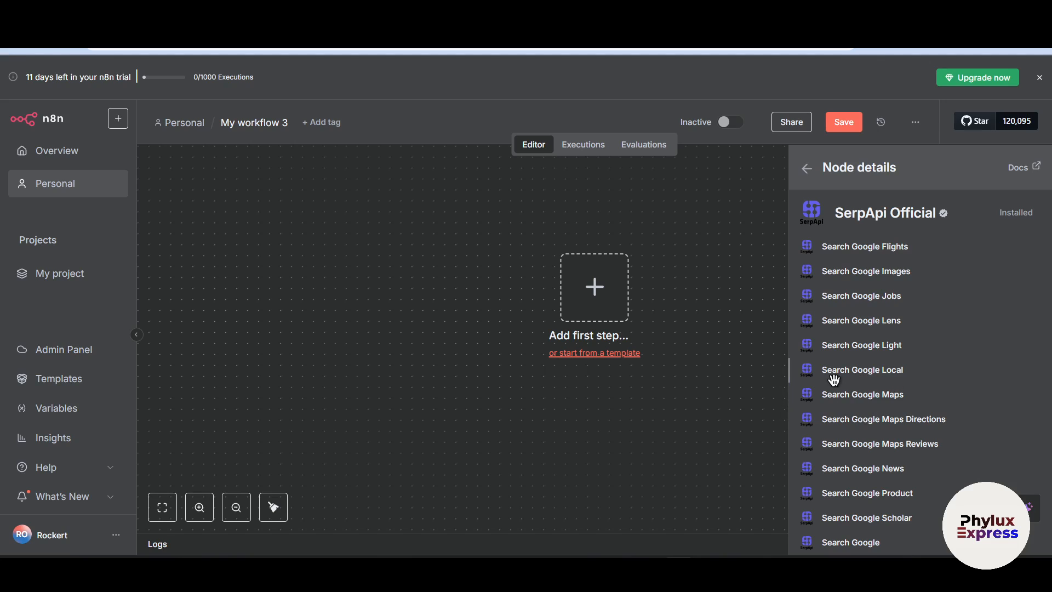
{"action": "scroll", "coordinate": [907, 370], "scroll_direction": "down", "scroll_amount": 4}
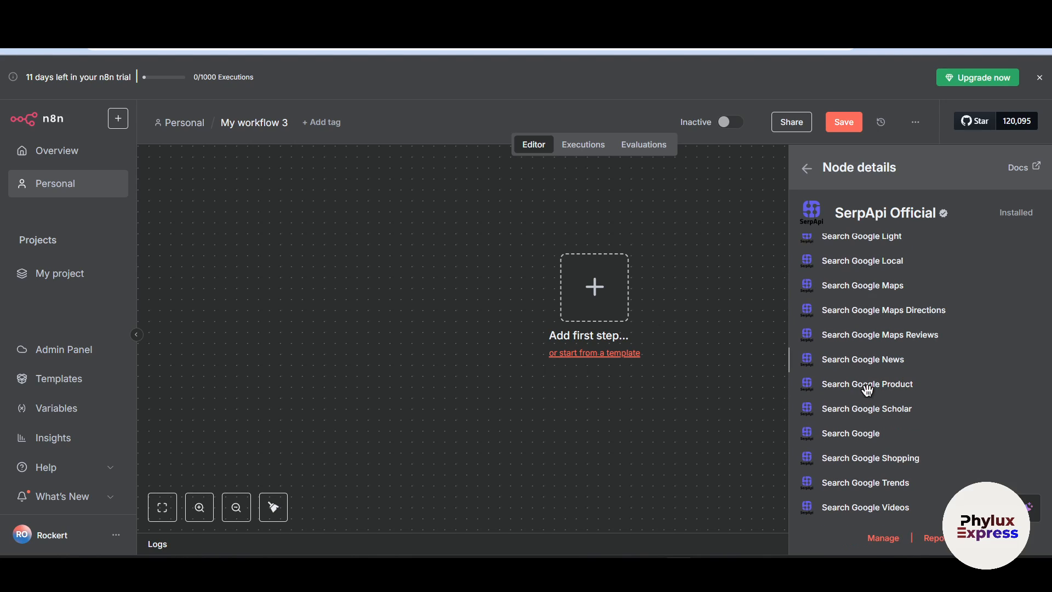
{"action": "left_click", "coordinate": [864, 510]}
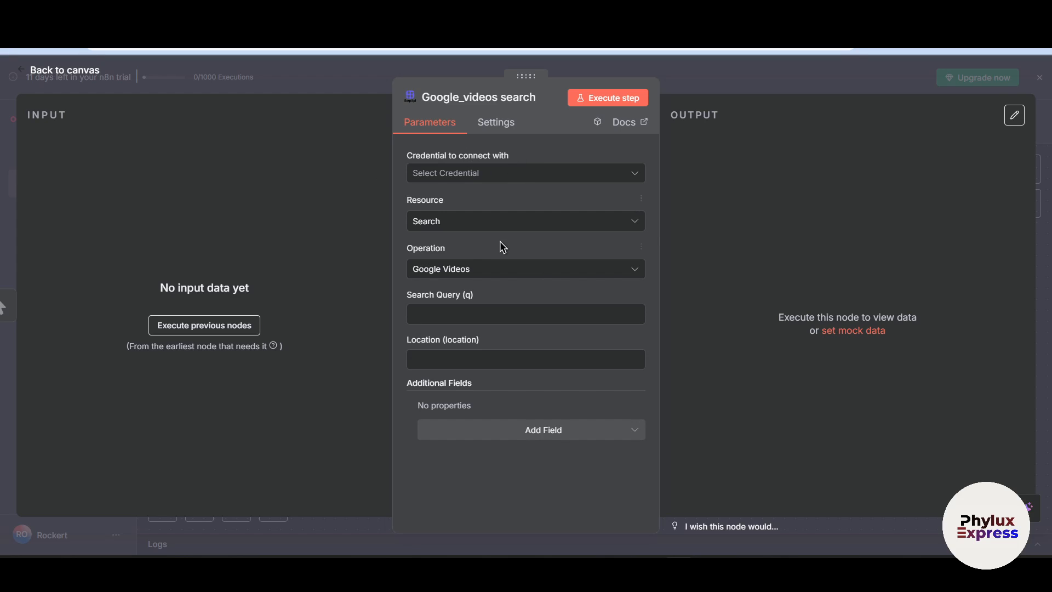
Create a SerpApi credential for the node with the copied API key, save it and decline storing it in the browser
{"action": "left_click", "coordinate": [485, 173]}
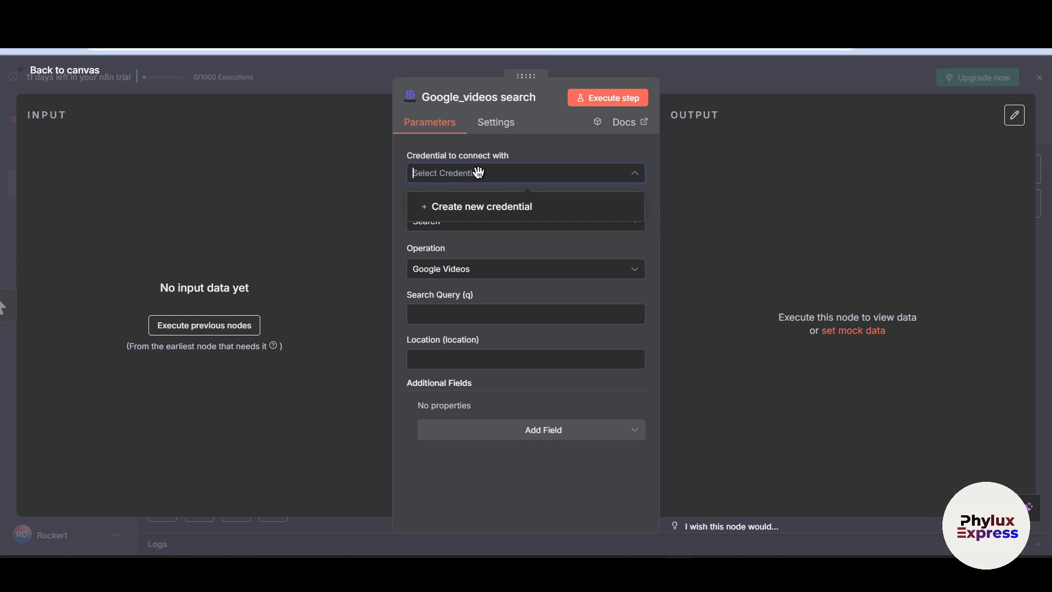
{"action": "left_click", "coordinate": [495, 199]}
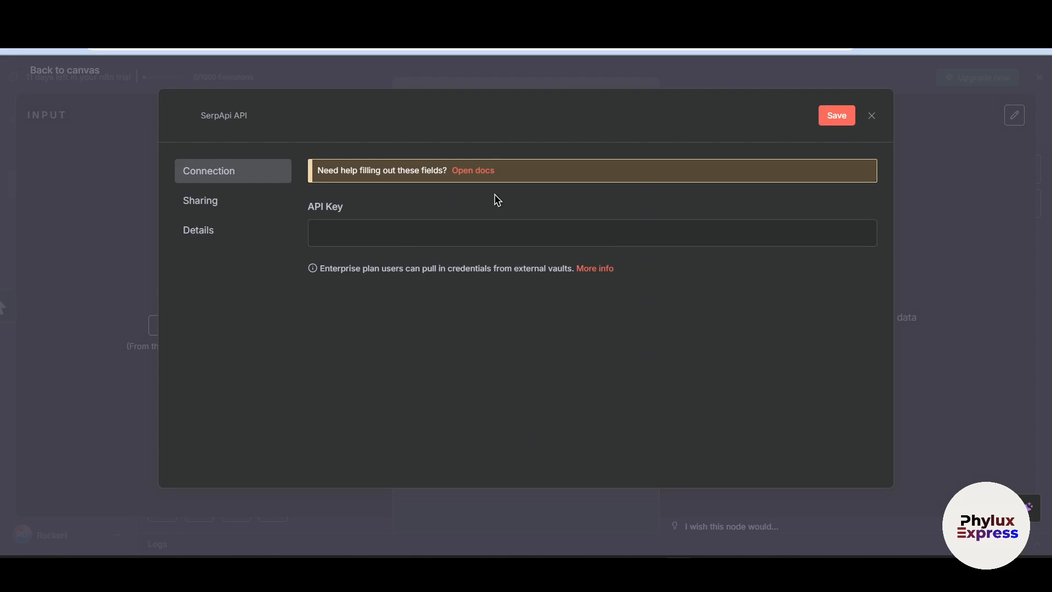
{"action": "left_click_drag", "start_coordinate": [415, 238], "coordinate": [165, 264]}
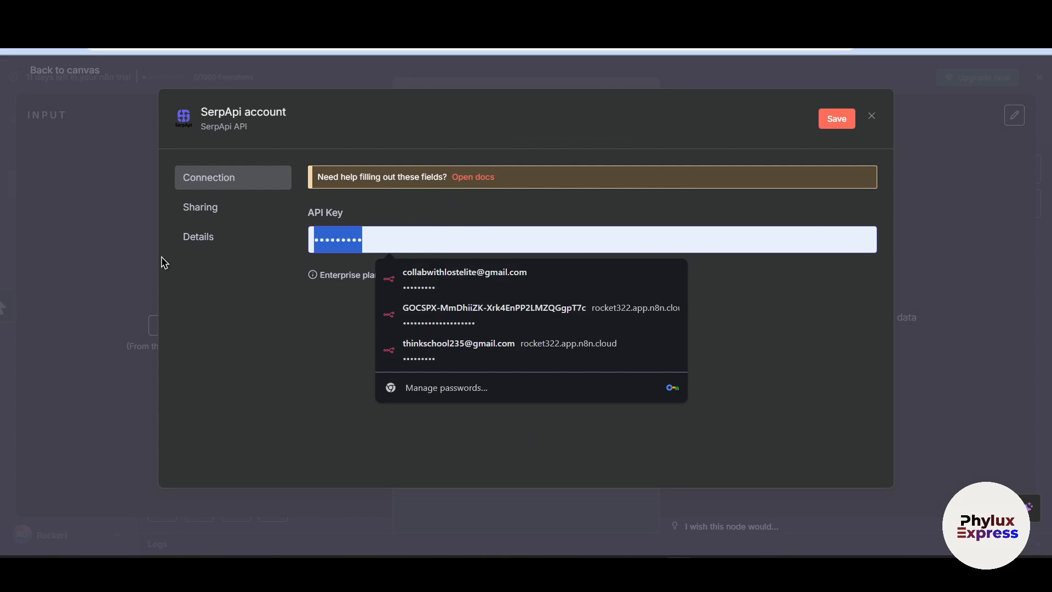
{"action": "key", "text": "BackSpace"}
{"action": "key", "text": "ctrl+v"}
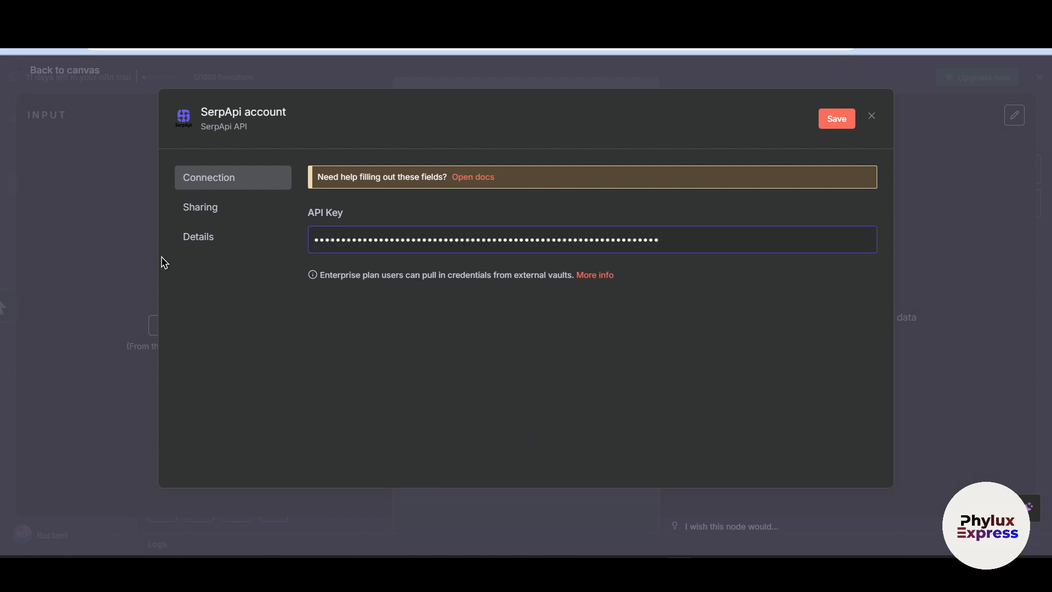
{"action": "left_click", "coordinate": [837, 118]}
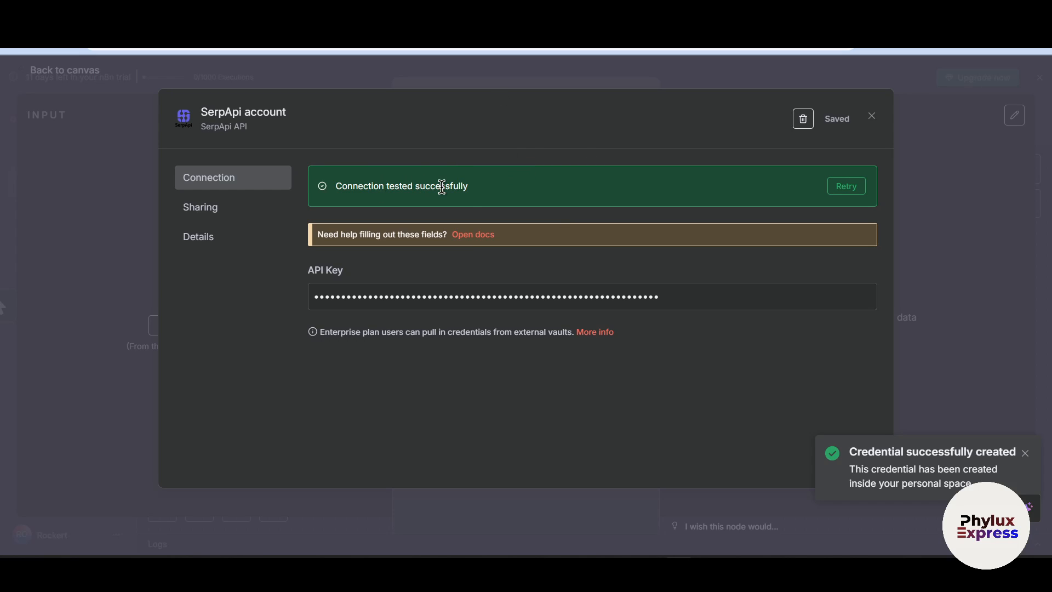
{"action": "left_click", "coordinate": [872, 117]}
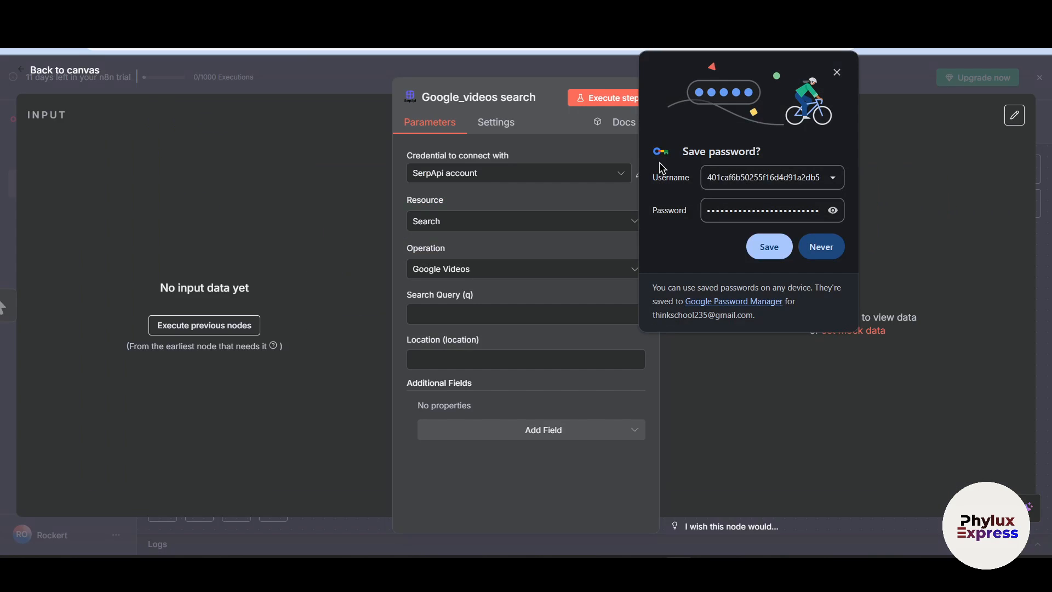
{"action": "left_click", "coordinate": [822, 248]}
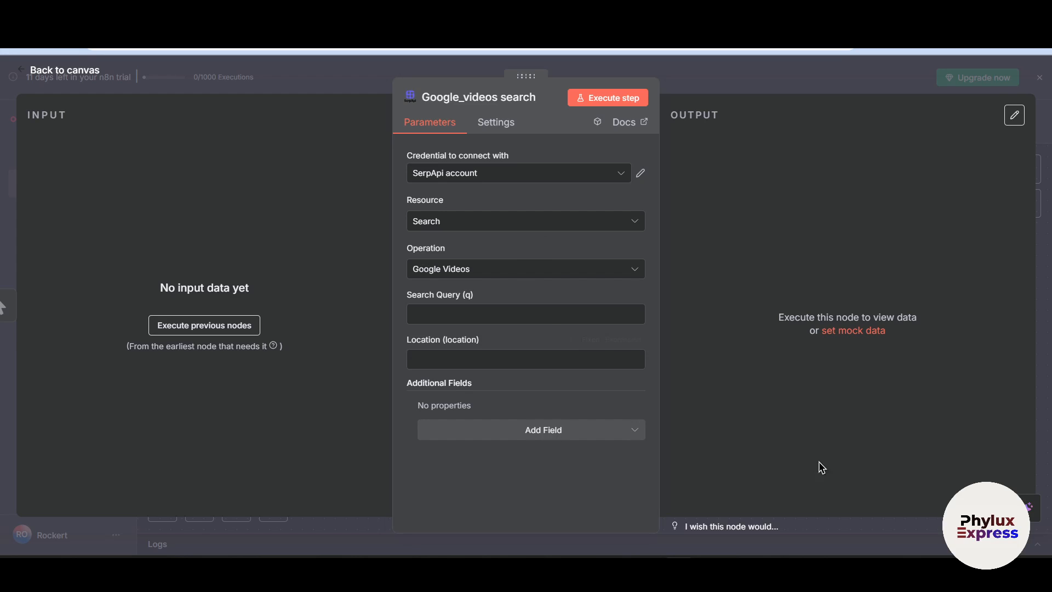
Choose Search as the node's resource and Google Videos as its operation
{"action": "left_click", "coordinate": [482, 221]}
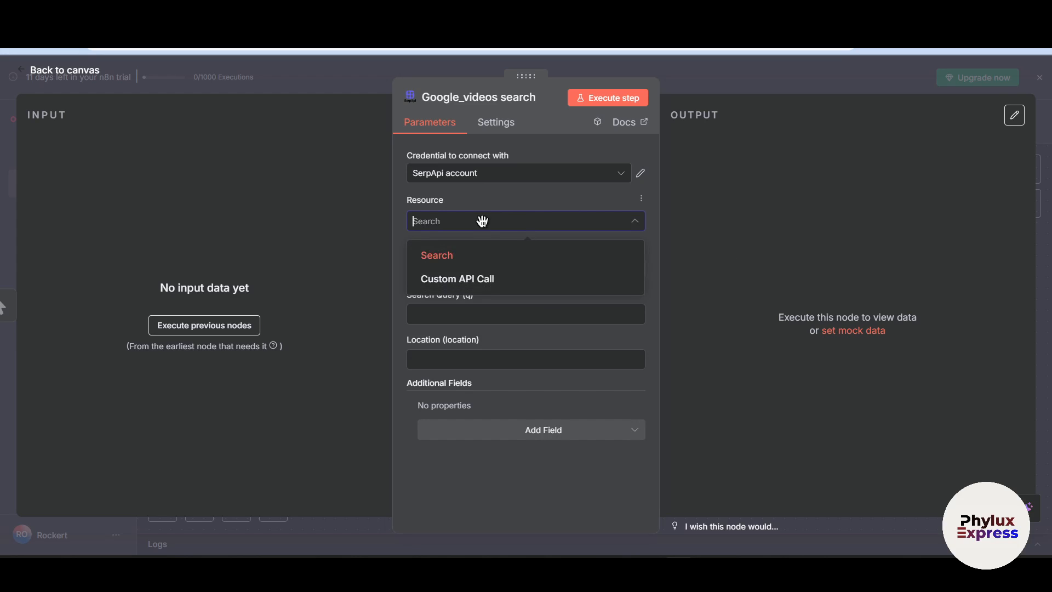
{"action": "left_click", "coordinate": [532, 251]}
{"action": "left_click", "coordinate": [537, 270]}
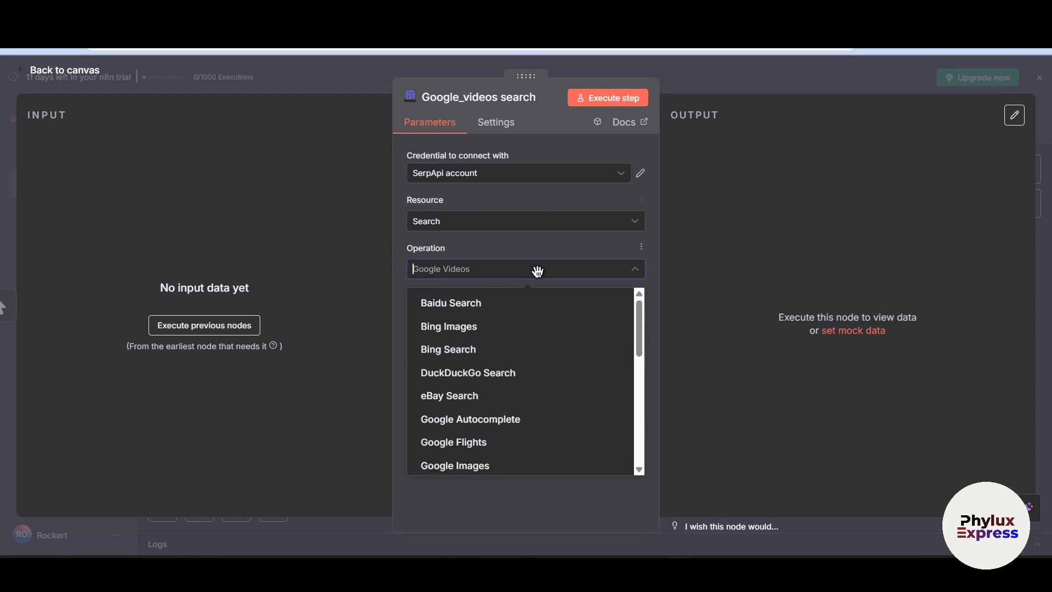
{"action": "scroll", "coordinate": [526, 383], "scroll_direction": "down", "scroll_amount": 5}
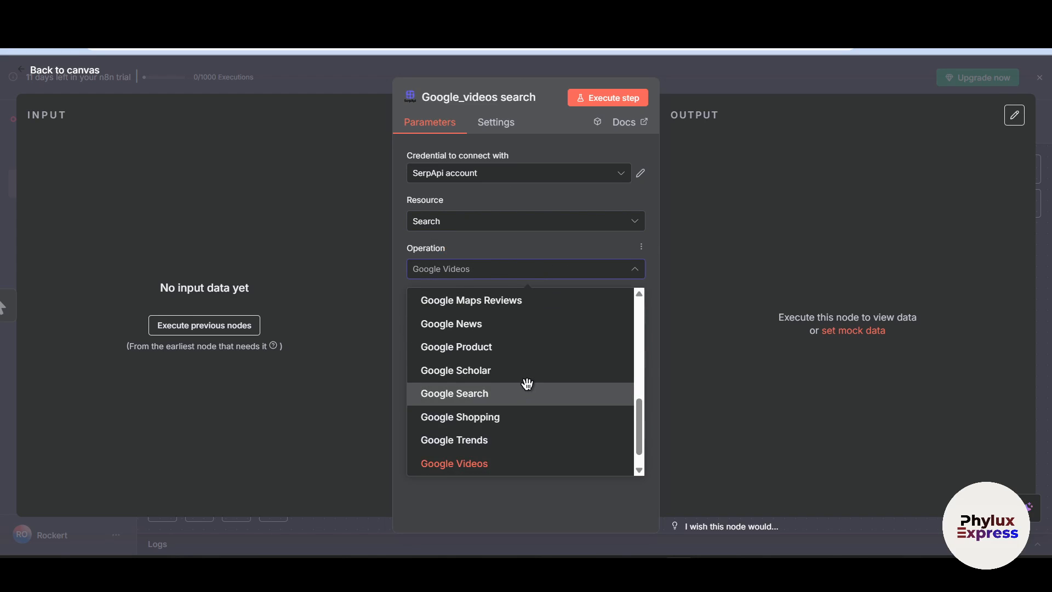
{"action": "left_click", "coordinate": [503, 468]}
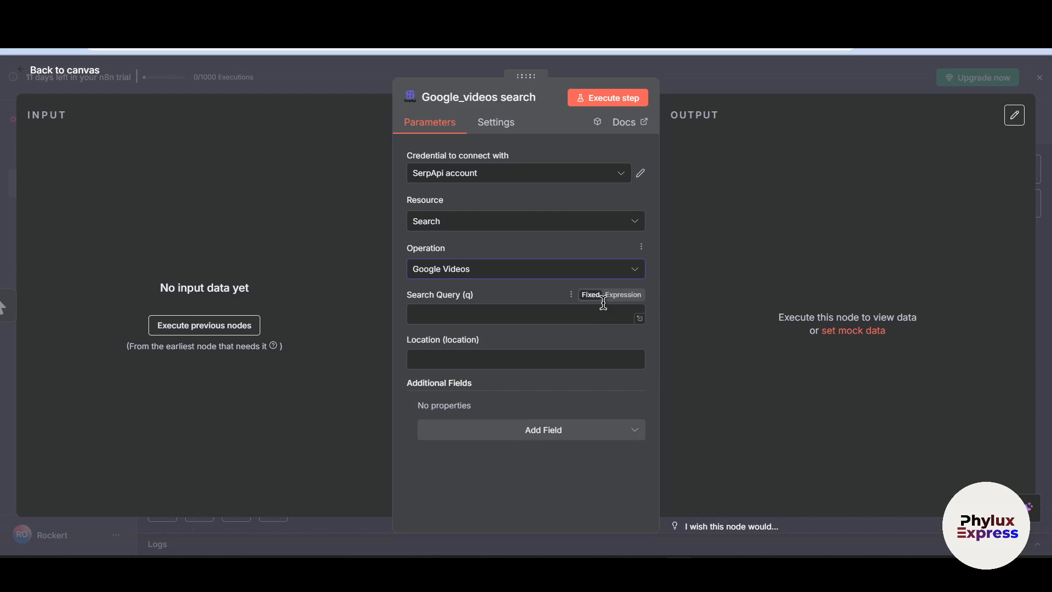
Set the node's search query to "how to videos" and its location to INDIA
{"action": "left_click", "coordinate": [572, 314]}
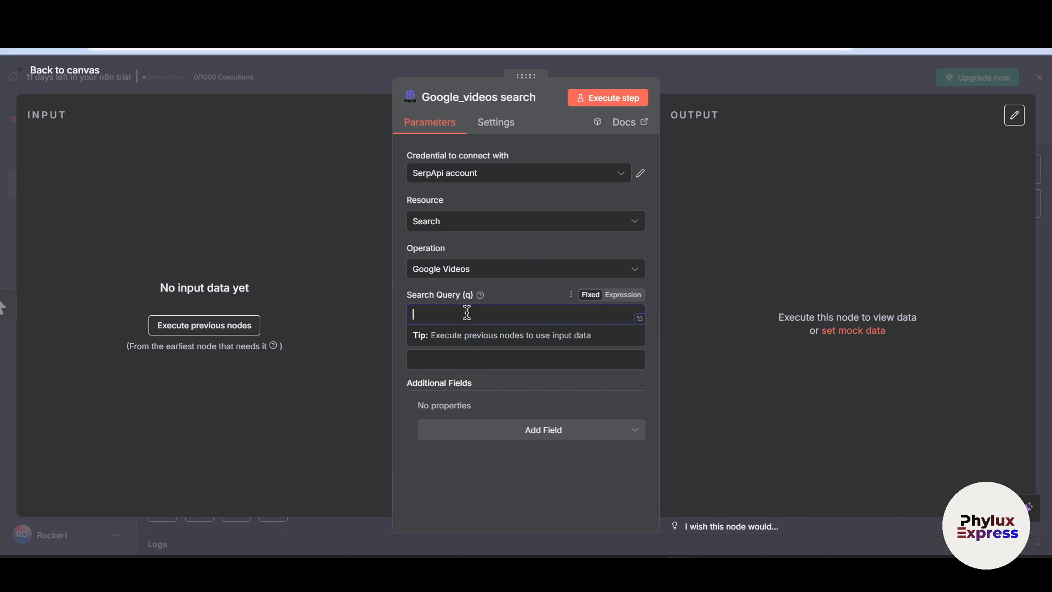
{"action": "mouse_move", "coordinate": [481, 299]}
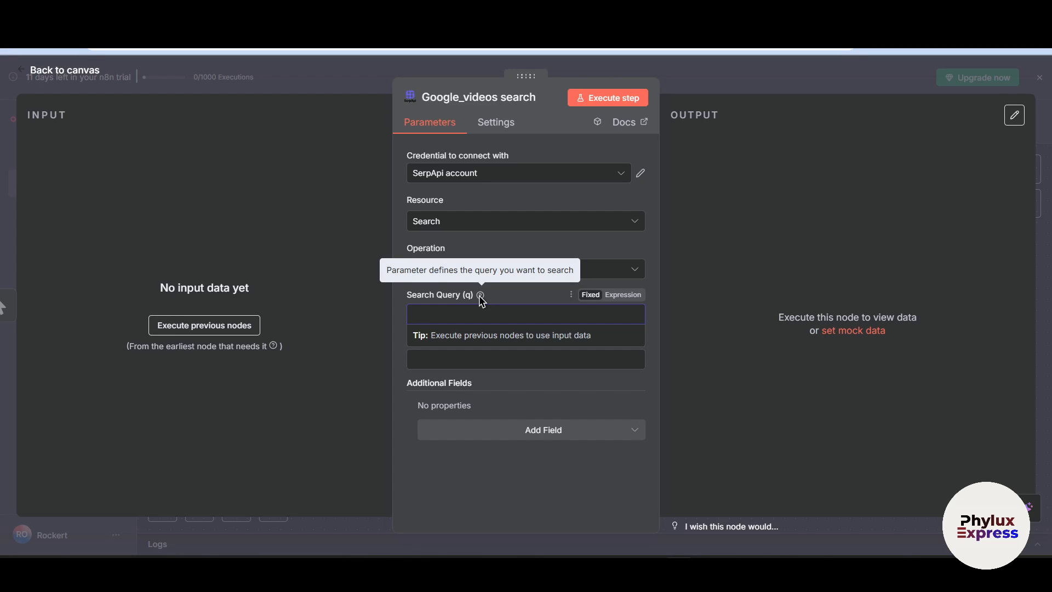
{"action": "left_click", "coordinate": [719, 318]}
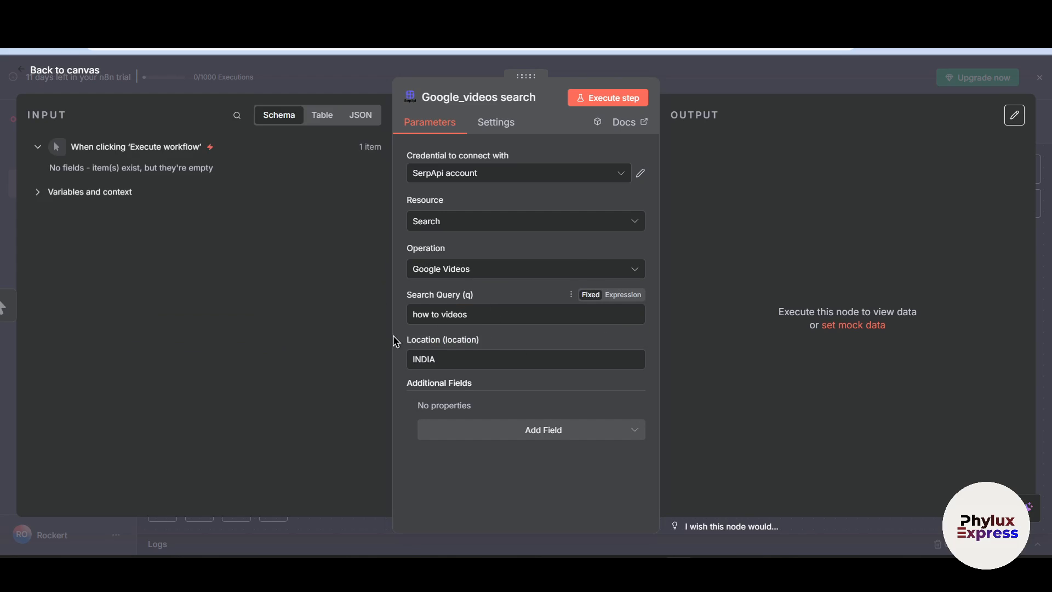
{"action": "left_click", "coordinate": [503, 313]}
Replace the search location with "United States of america"
{"action": "left_click", "coordinate": [462, 357]}
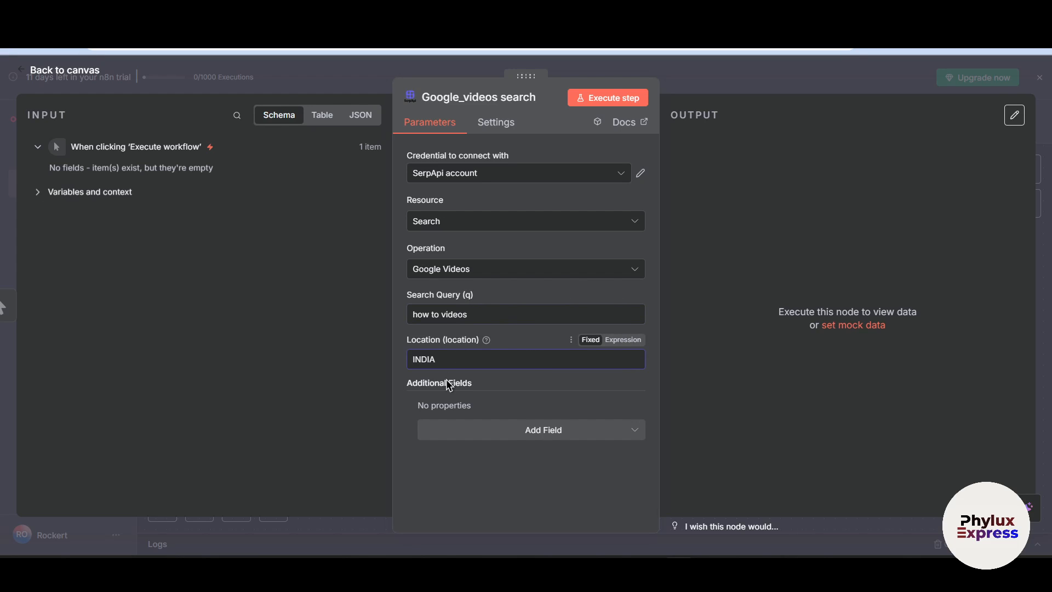
{"action": "left_click_drag", "start_coordinate": [490, 358], "coordinate": [80, 413]}
{"action": "key", "text": "BackSpace"}
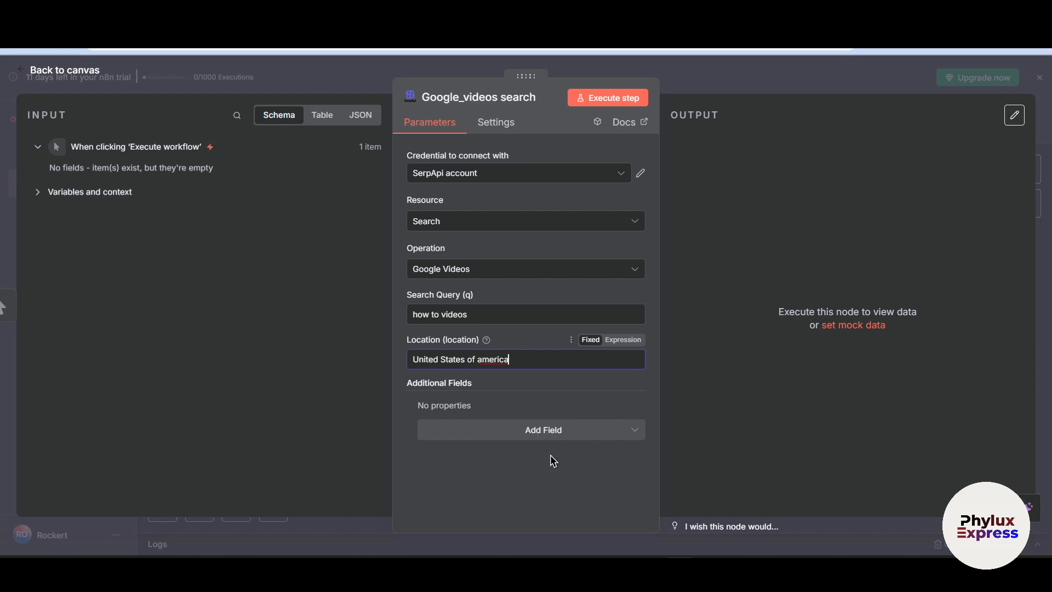
Review the additional fields available for the Google Videos search and close the list without adding one
{"action": "left_click", "coordinate": [553, 432]}
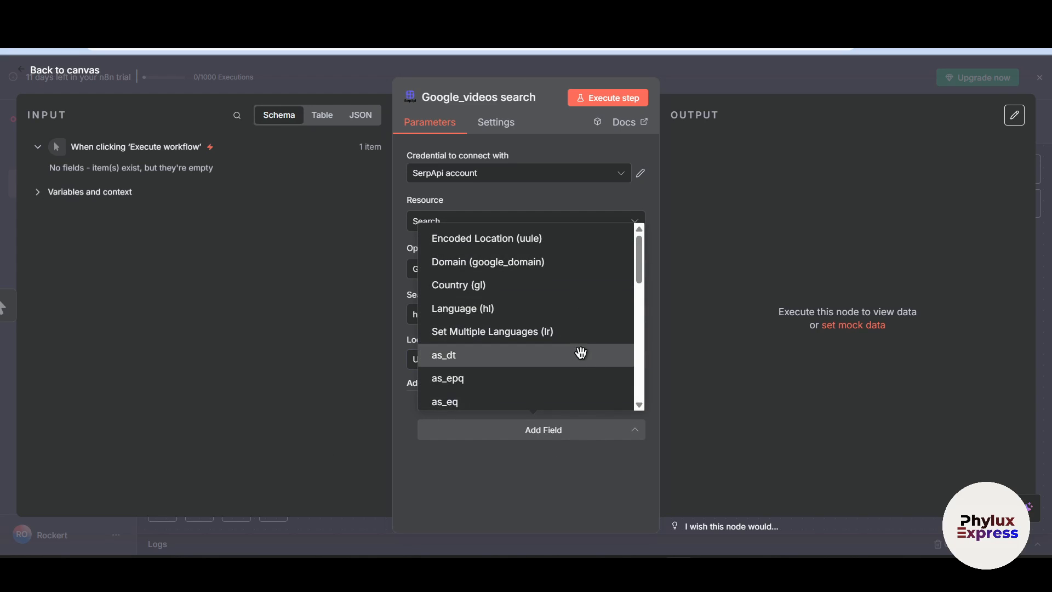
{"action": "scroll", "coordinate": [598, 360], "scroll_direction": "up", "scroll_amount": 1}
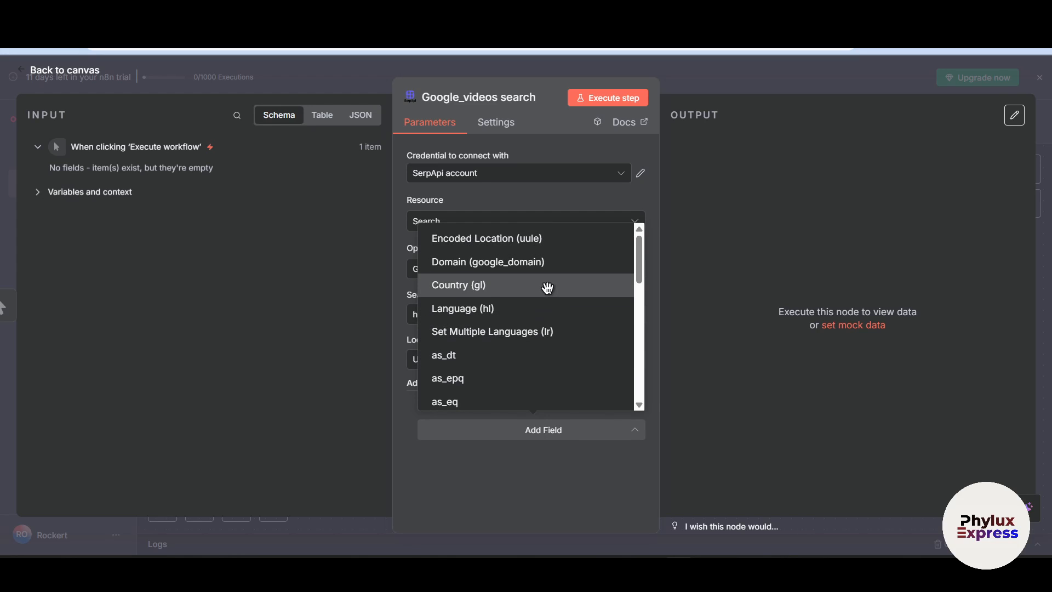
{"action": "scroll", "coordinate": [548, 289], "scroll_direction": "down", "scroll_amount": 1}
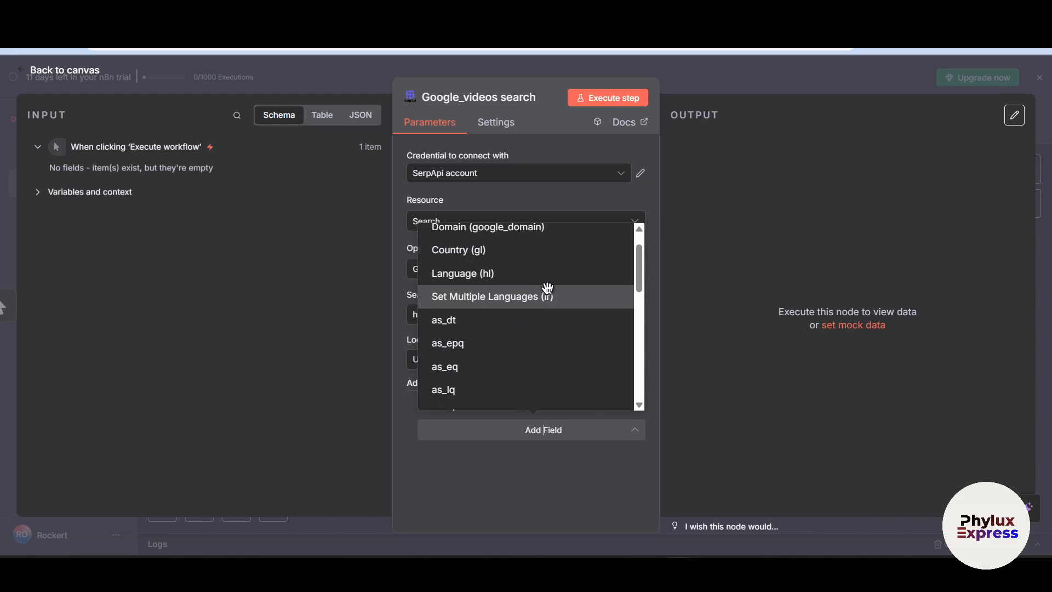
{"action": "scroll", "coordinate": [548, 289], "scroll_direction": "down", "scroll_amount": 6}
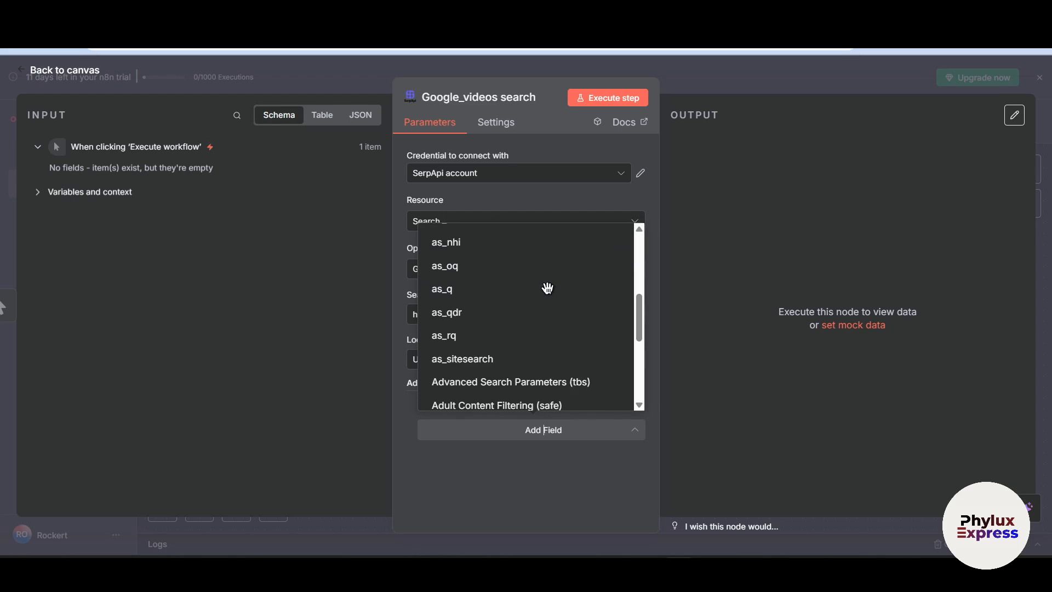
{"action": "scroll", "coordinate": [547, 289], "scroll_direction": "down", "scroll_amount": 3}
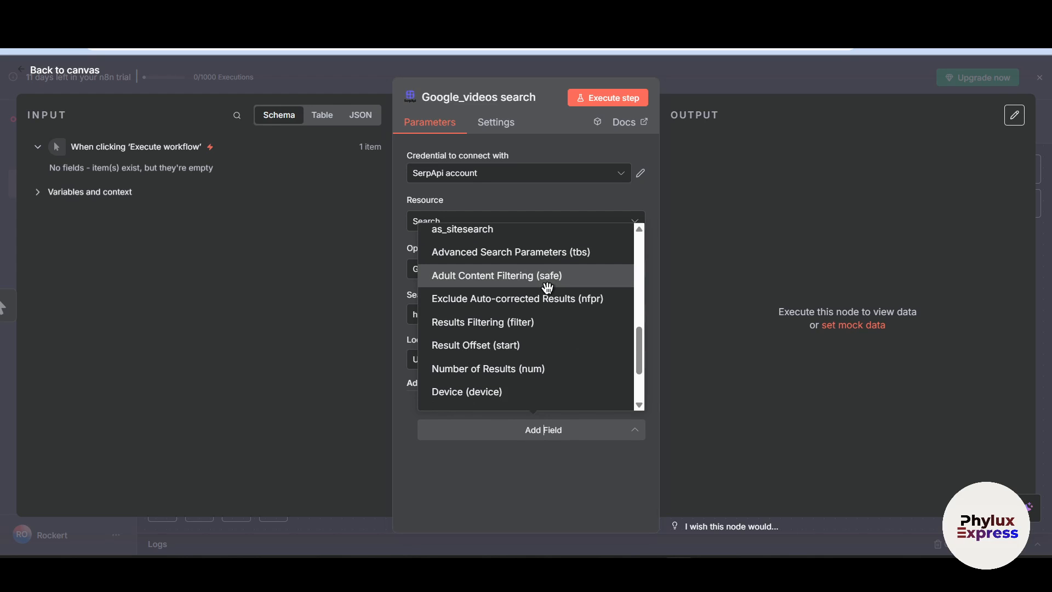
{"action": "left_click", "coordinate": [808, 346]}
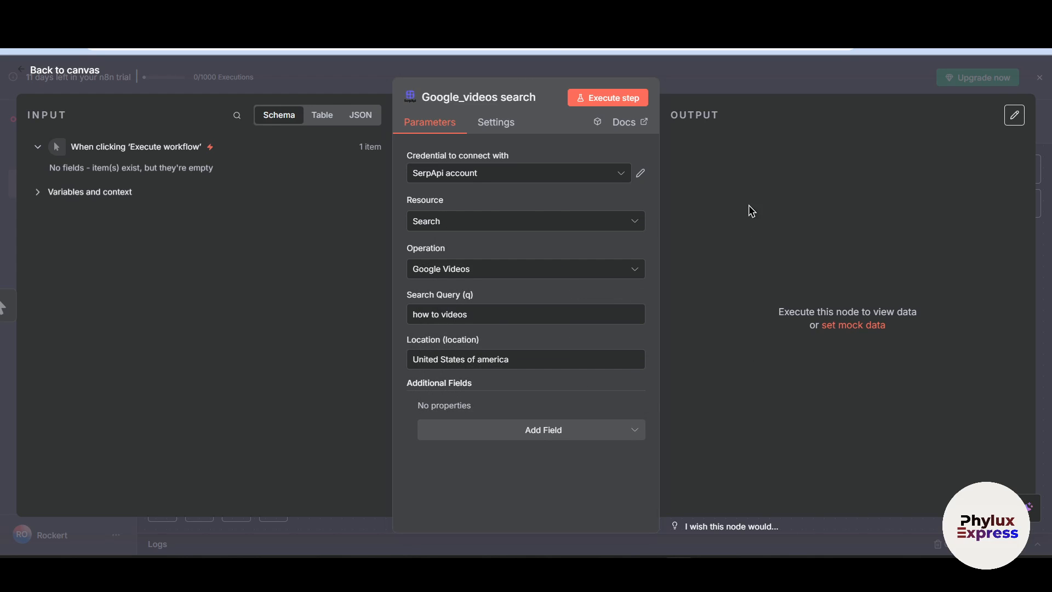
Execute the Google Videos search node, replace its location with "India" and execute it again
{"action": "left_click", "coordinate": [627, 102]}
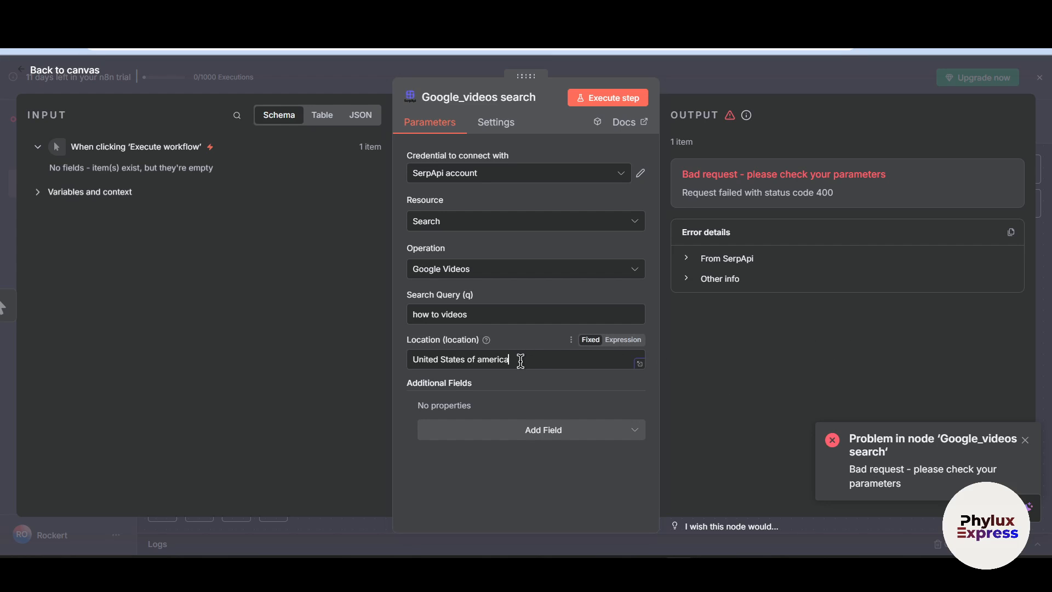
{"action": "left_click_drag", "start_coordinate": [519, 359], "coordinate": [190, 404]}
{"action": "key", "text": "BackSpace"}
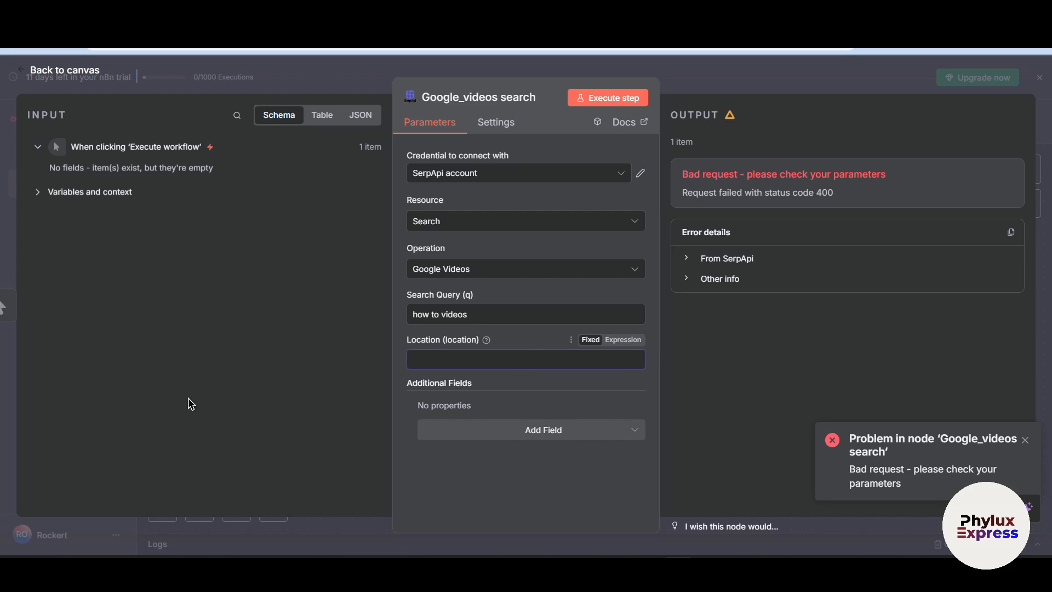
{"action": "type", "text": "India"}
{"action": "left_click", "coordinate": [627, 98]}
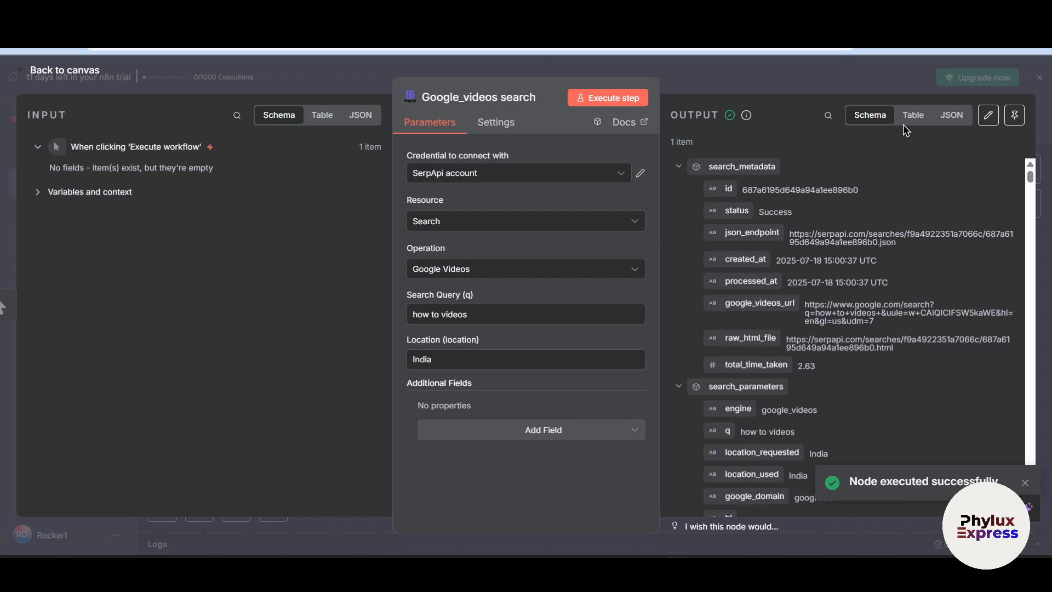
Examine the search output in table form across to the video results, and return to the workflow canvas
{"action": "left_click", "coordinate": [913, 116]}
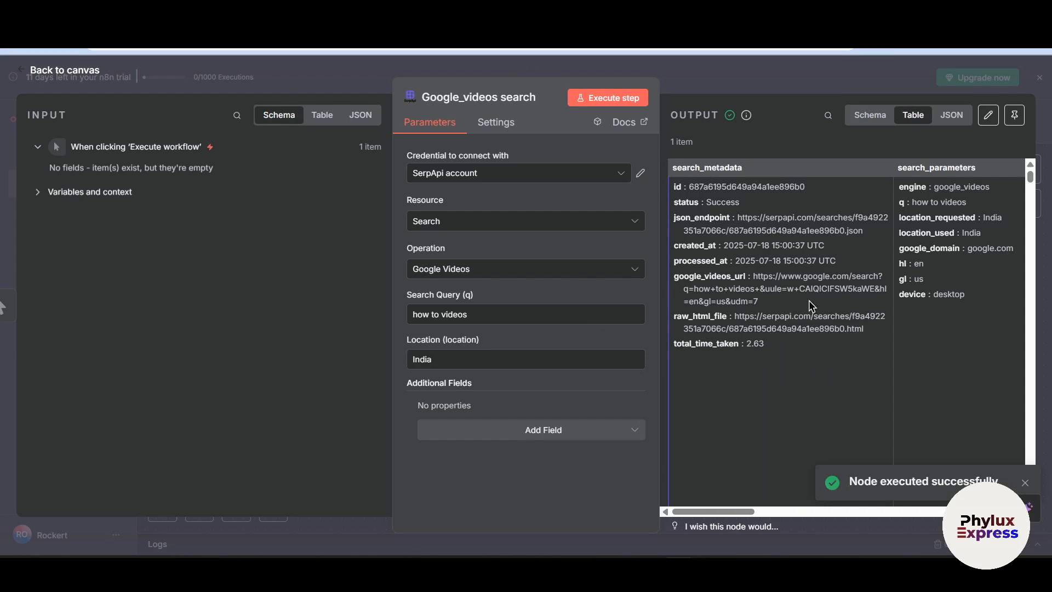
{"action": "scroll", "coordinate": [805, 305], "scroll_direction": "right", "scroll_amount": 10}
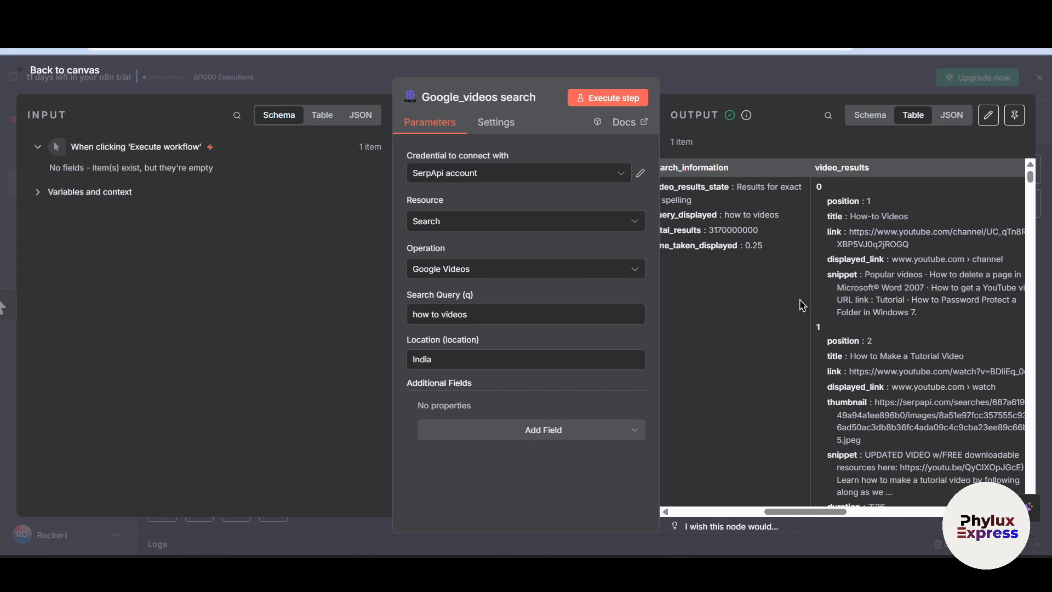
{"action": "left_click", "coordinate": [807, 87]}
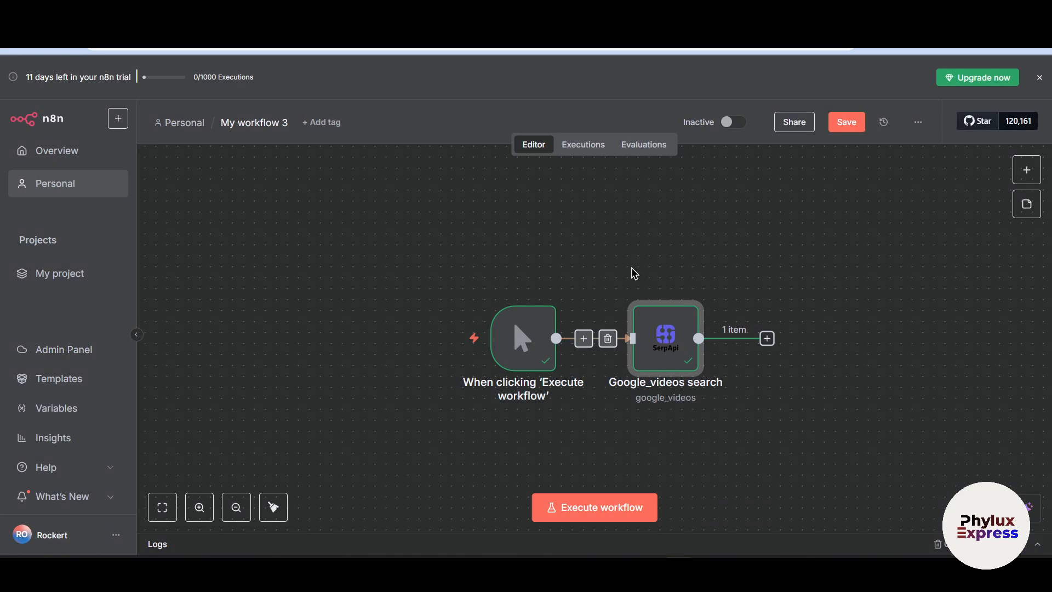